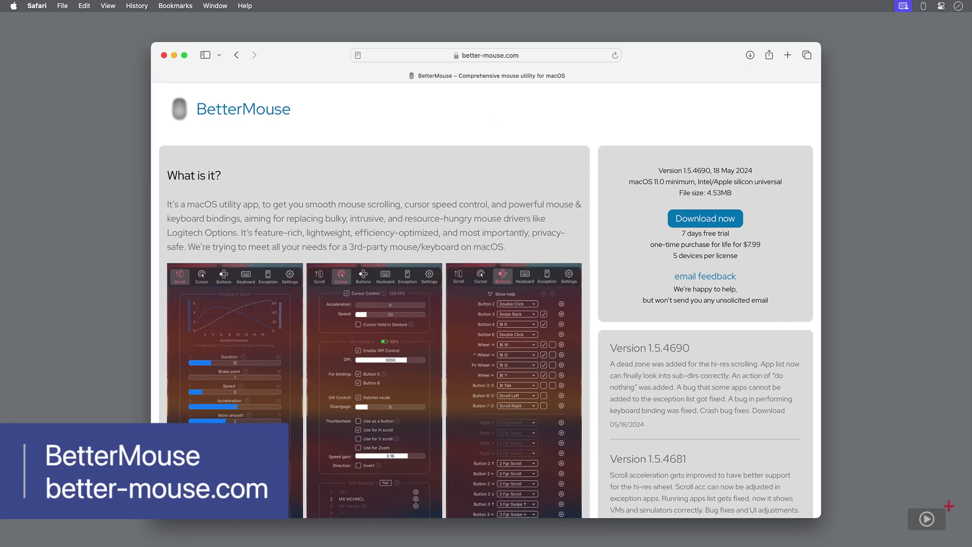
Start the BetterMouse download from the website's Download now button.
{"action": "left_click", "coordinate": [708, 220]}
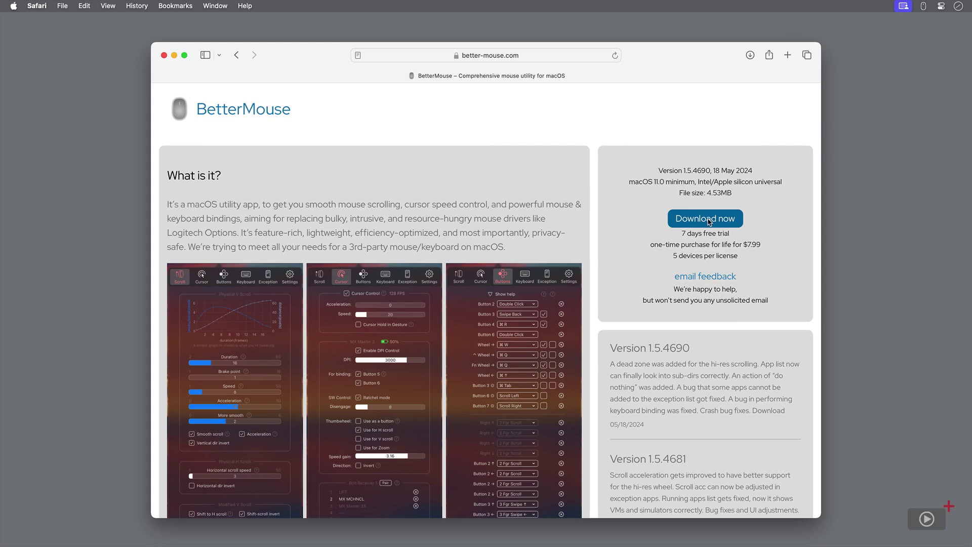
Bring up BetterMouse's scroll settings panel from the menu bar.
{"action": "left_click", "coordinate": [928, 8]}
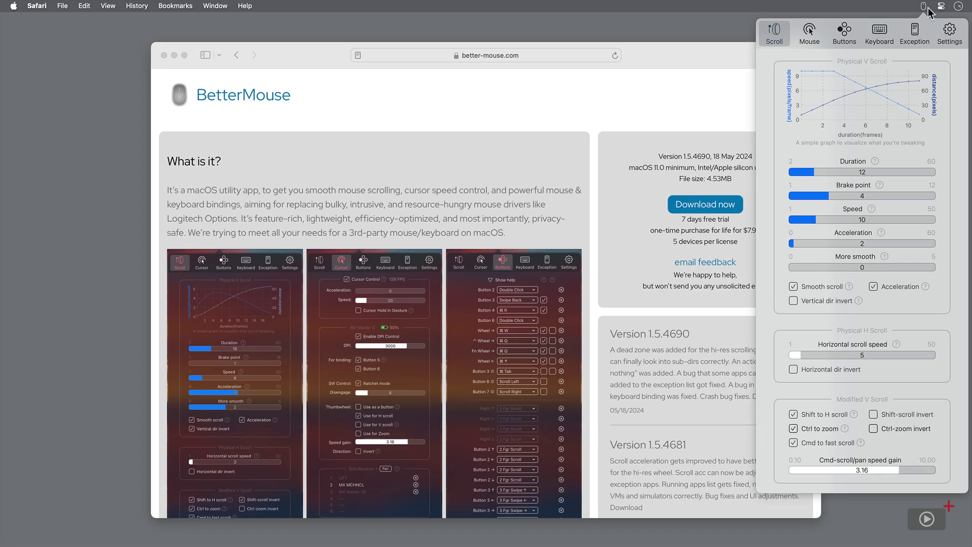
{"action": "mouse_move", "coordinate": [875, 162]}
{"action": "scroll", "coordinate": [540, 210], "scroll_direction": "down", "scroll_amount": 6}
{"action": "scroll", "coordinate": [541, 211], "scroll_direction": "up", "scroll_amount": 6}
{"action": "left_click_drag", "start_coordinate": [806, 171], "coordinate": [940, 173]}
{"action": "scroll", "coordinate": [586, 185], "scroll_direction": "down", "scroll_amount": 10}
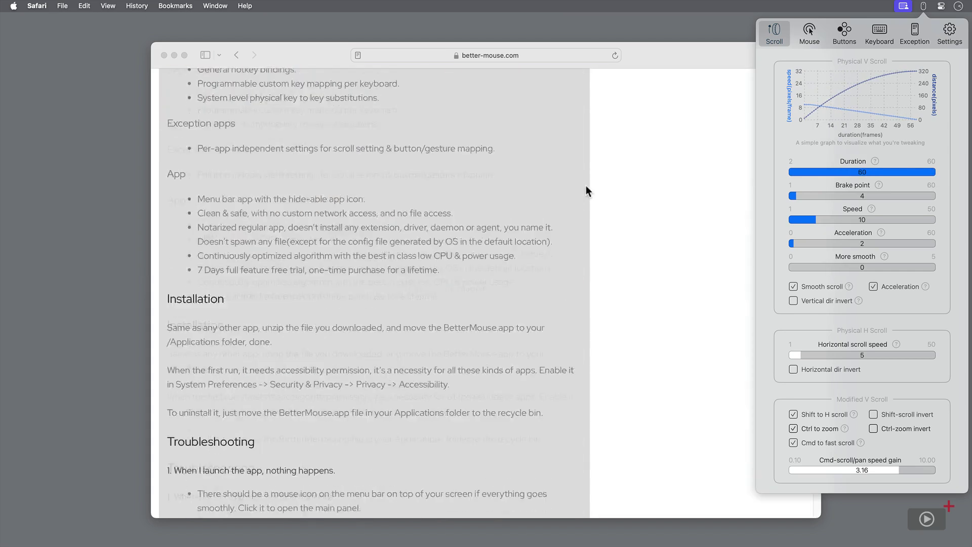
{"action": "scroll", "coordinate": [585, 185], "scroll_direction": "up", "scroll_amount": 10}
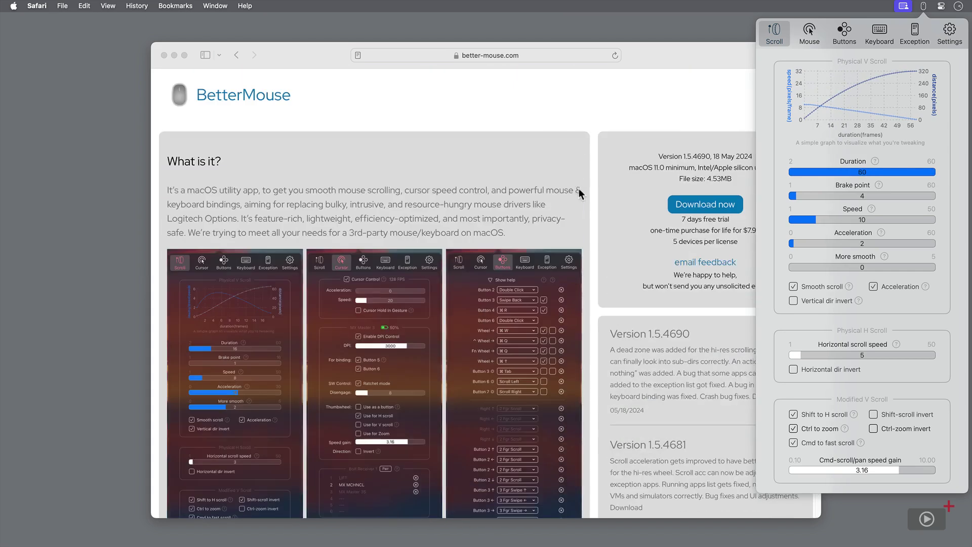
{"action": "scroll", "coordinate": [578, 188], "scroll_direction": "down", "scroll_amount": 5}
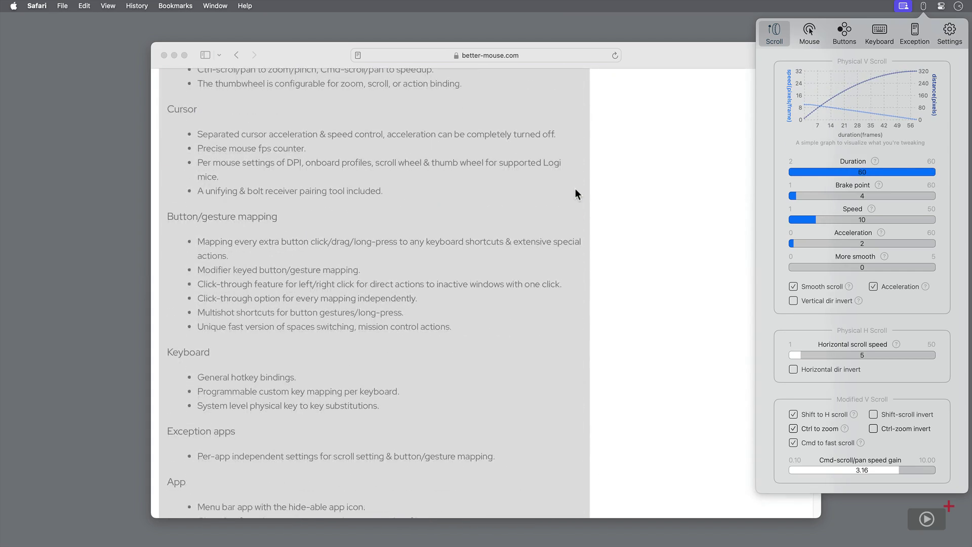
{"action": "scroll", "coordinate": [575, 194], "scroll_direction": "up", "scroll_amount": 10}
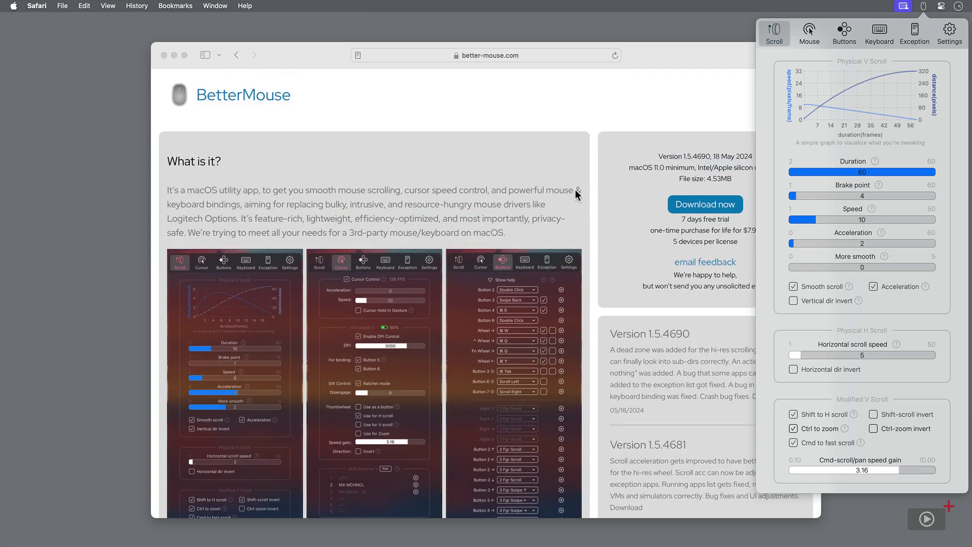
{"action": "left_click_drag", "start_coordinate": [872, 180], "coordinate": [756, 176]}
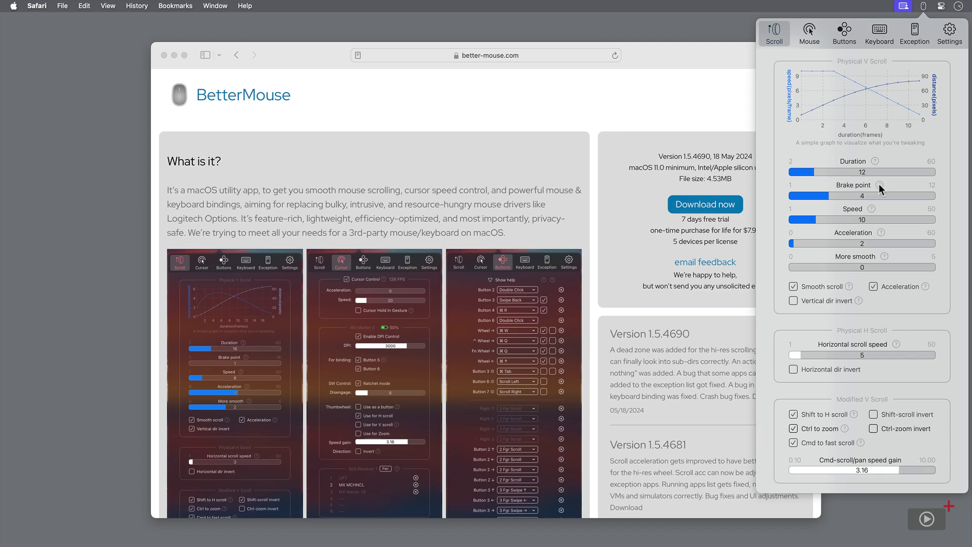
Try brake point values 7, 12, 11 and 1, returning to 4, scrolling Safari to compare.
{"action": "mouse_move", "coordinate": [879, 183]}
{"action": "left_click_drag", "start_coordinate": [833, 195], "coordinate": [869, 195]}
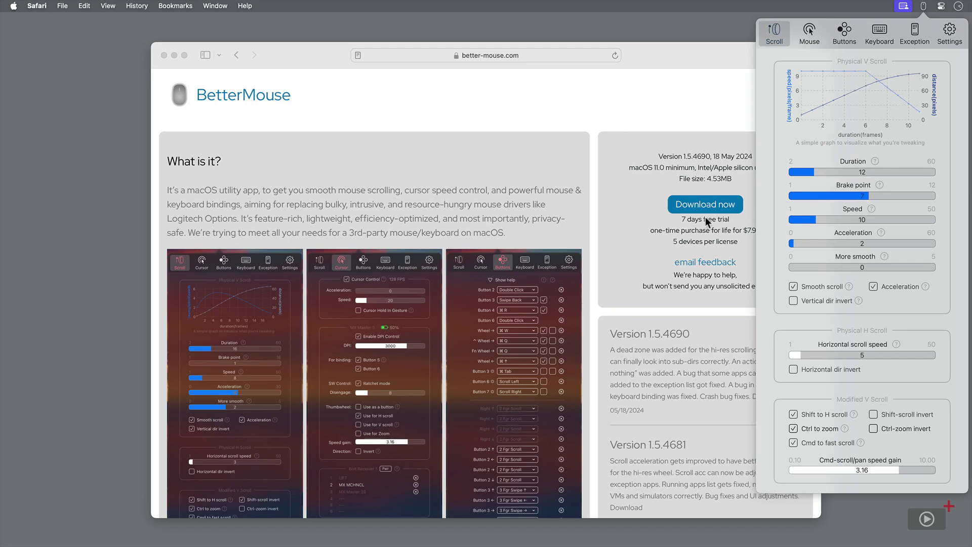
{"action": "scroll", "coordinate": [706, 217], "scroll_direction": "down", "scroll_amount": 5}
{"action": "scroll", "coordinate": [707, 215], "scroll_direction": "up", "scroll_amount": 5}
{"action": "left_click_drag", "start_coordinate": [862, 196], "coordinate": [942, 197]}
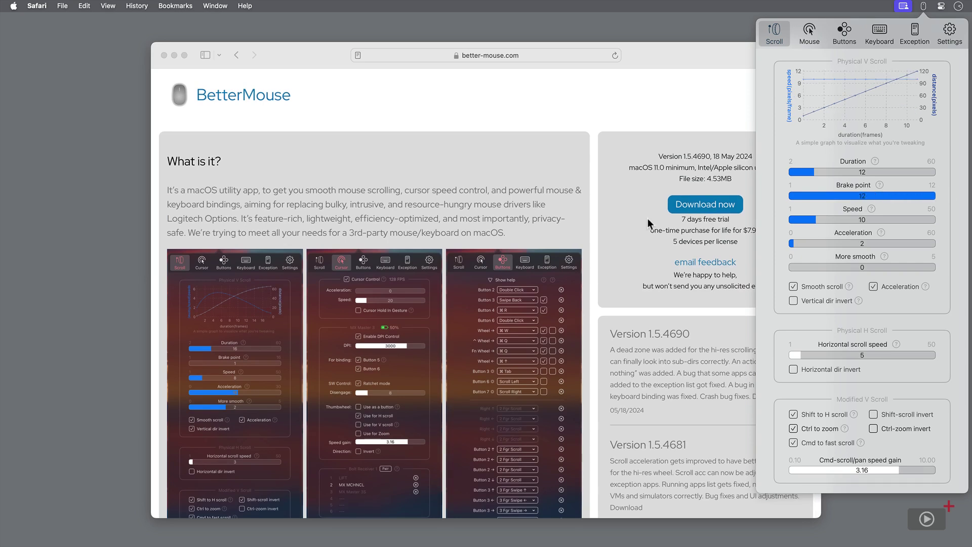
{"action": "scroll", "coordinate": [648, 218], "scroll_direction": "down", "scroll_amount": 5}
{"action": "scroll", "coordinate": [650, 221], "scroll_direction": "up", "scroll_amount": 5}
{"action": "left_click_drag", "start_coordinate": [909, 197], "coordinate": [790, 200]}
{"action": "scroll", "coordinate": [592, 256], "scroll_direction": "down", "scroll_amount": 3}
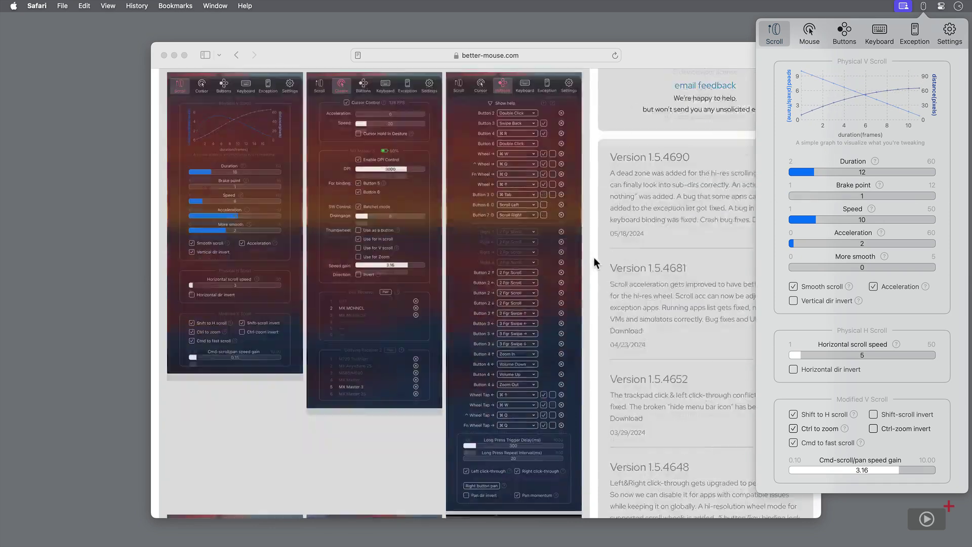
{"action": "scroll", "coordinate": [598, 257], "scroll_direction": "up", "scroll_amount": 3}
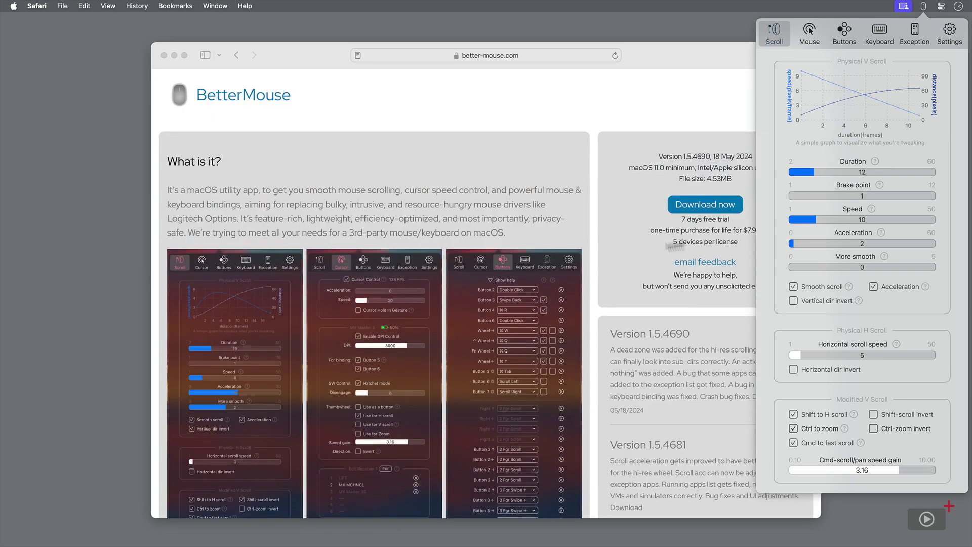
{"action": "scroll", "coordinate": [868, 193], "scroll_direction": "up", "scroll_amount": 3}
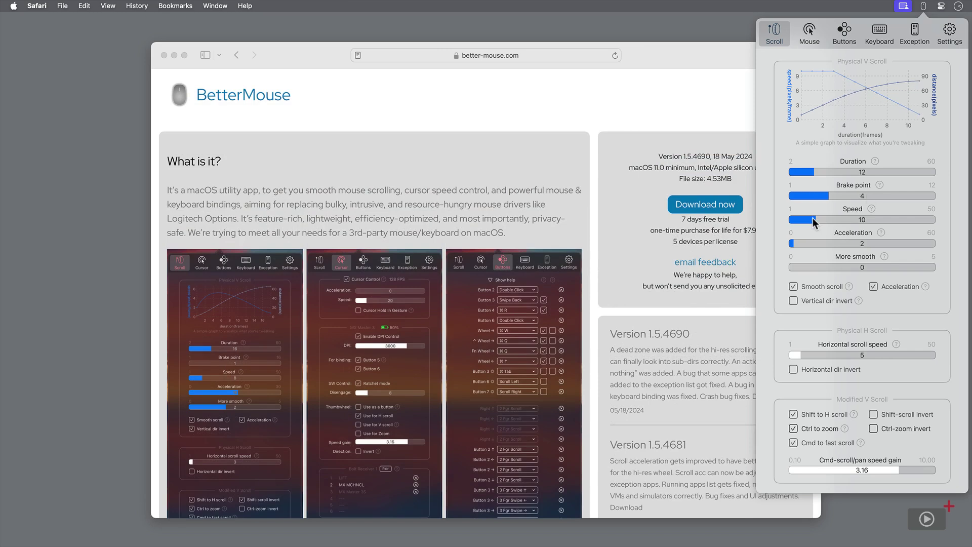
Test scroll speed at 1, then raise it to the maximum of 50.
{"action": "left_click_drag", "start_coordinate": [814, 222], "coordinate": [770, 223]}
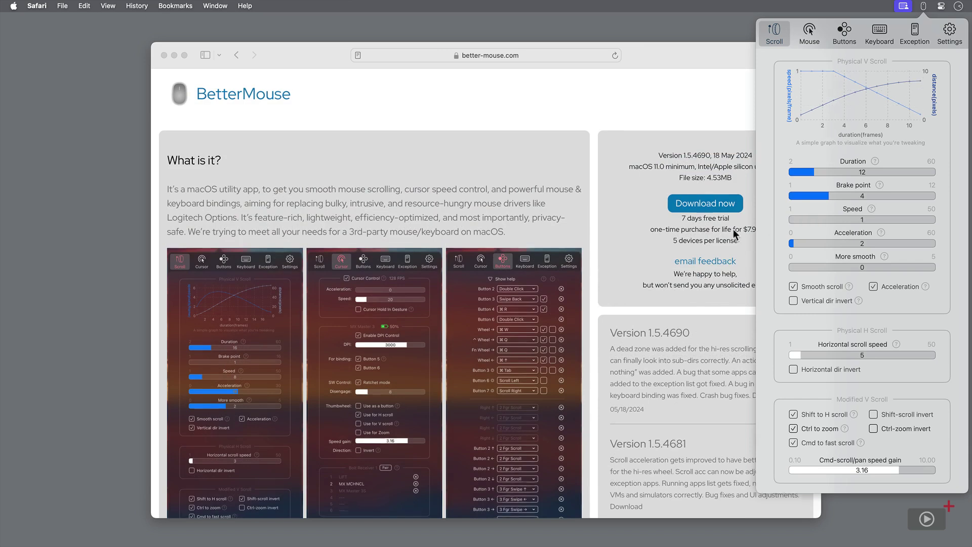
{"action": "scroll", "coordinate": [732, 229], "scroll_direction": "down", "scroll_amount": 2}
{"action": "scroll", "coordinate": [733, 229], "scroll_direction": "up", "scroll_amount": 2}
{"action": "scroll", "coordinate": [733, 230], "scroll_direction": "down", "scroll_amount": 2}
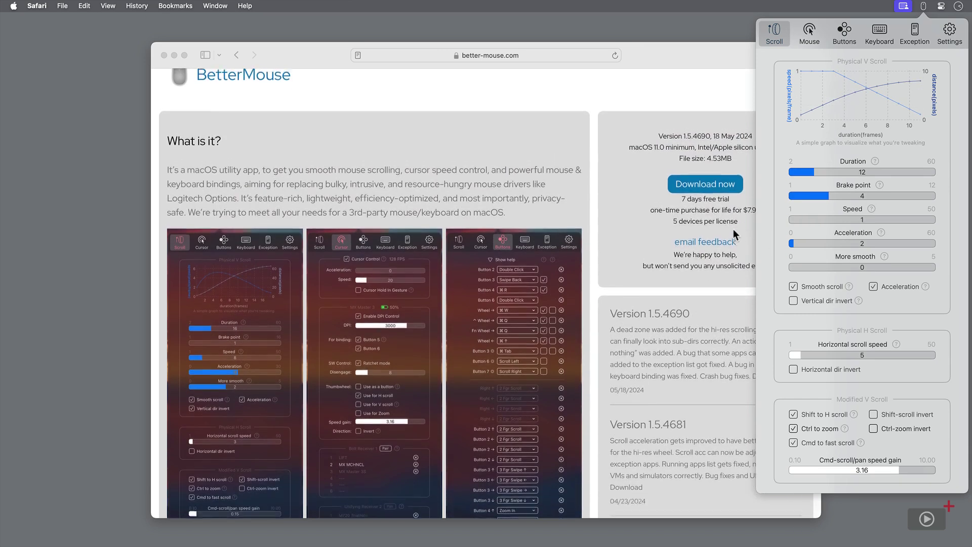
{"action": "scroll", "coordinate": [733, 229], "scroll_direction": "up", "scroll_amount": 2}
{"action": "scroll", "coordinate": [733, 229], "scroll_direction": "down", "scroll_amount": 2}
{"action": "scroll", "coordinate": [732, 228], "scroll_direction": "up", "scroll_amount": 2}
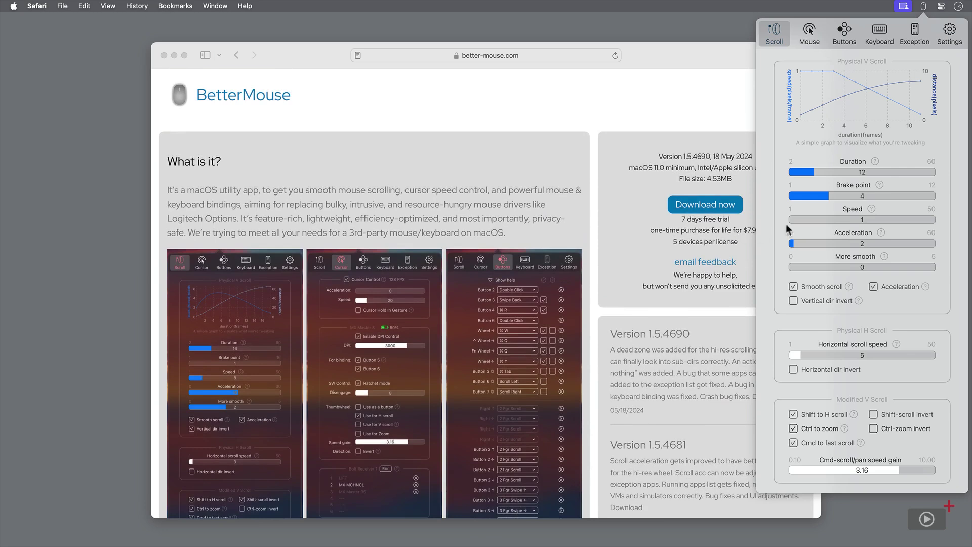
{"action": "left_click_drag", "start_coordinate": [795, 221], "coordinate": [941, 220]}
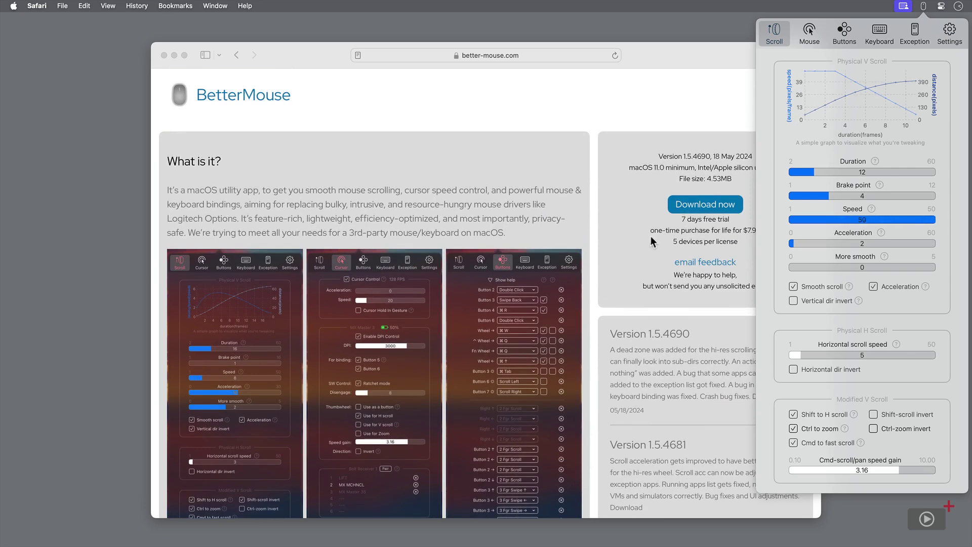
{"action": "scroll", "coordinate": [651, 238], "scroll_direction": "down", "scroll_amount": 3}
{"action": "scroll", "coordinate": [651, 236], "scroll_direction": "up", "scroll_amount": 3}
With speed back at 10, push acceleration up to 60 and test scrolling in Safari.
{"action": "scroll", "coordinate": [850, 217], "scroll_direction": "down", "scroll_amount": 2}
{"action": "scroll", "coordinate": [850, 218], "scroll_direction": "down", "scroll_amount": 10}
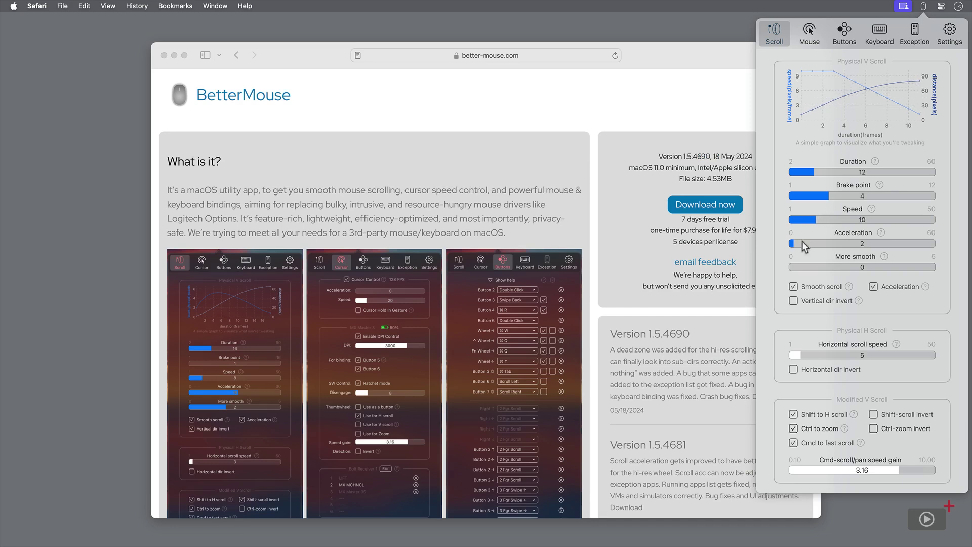
{"action": "left_click_drag", "start_coordinate": [802, 241], "coordinate": [942, 245]}
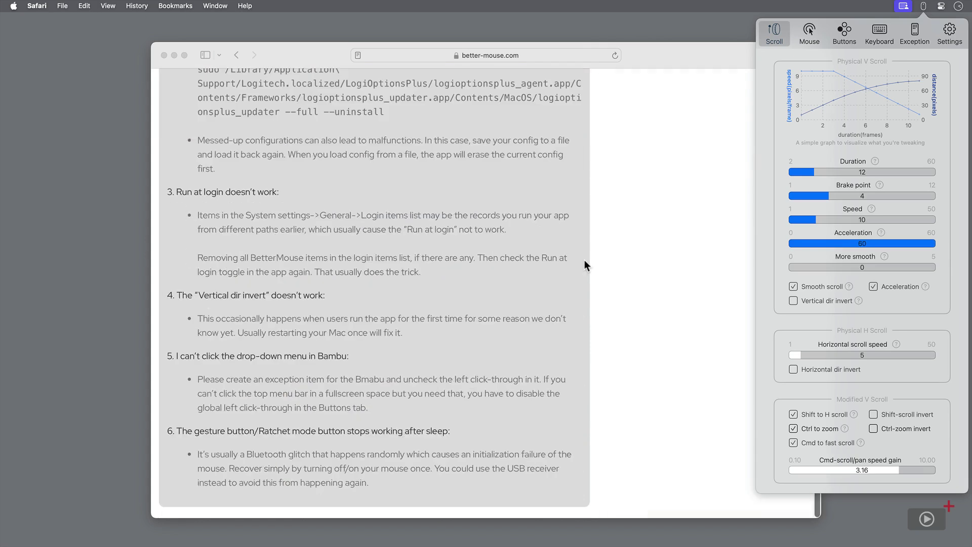
{"action": "scroll", "coordinate": [584, 260], "scroll_direction": "down", "scroll_amount": 10}
{"action": "scroll", "coordinate": [587, 260], "scroll_direction": "up", "scroll_amount": 10}
Lower acceleration to about 31 and then to 0, testing scrolling after each change.
{"action": "left_click_drag", "start_coordinate": [934, 245], "coordinate": [841, 249]}
{"action": "scroll", "coordinate": [670, 256], "scroll_direction": "down", "scroll_amount": 5}
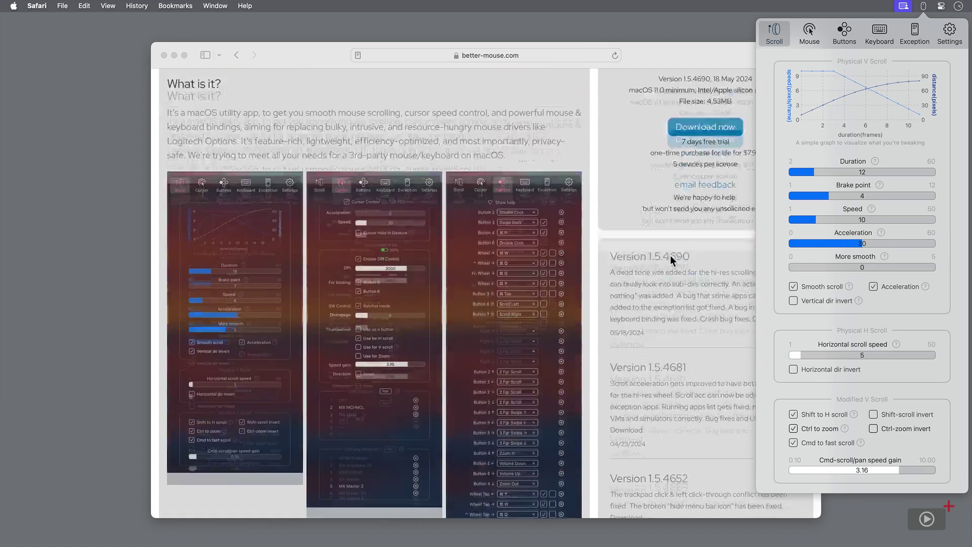
{"action": "scroll", "coordinate": [671, 255], "scroll_direction": "up", "scroll_amount": 5}
{"action": "scroll", "coordinate": [671, 255], "scroll_direction": "down", "scroll_amount": 5}
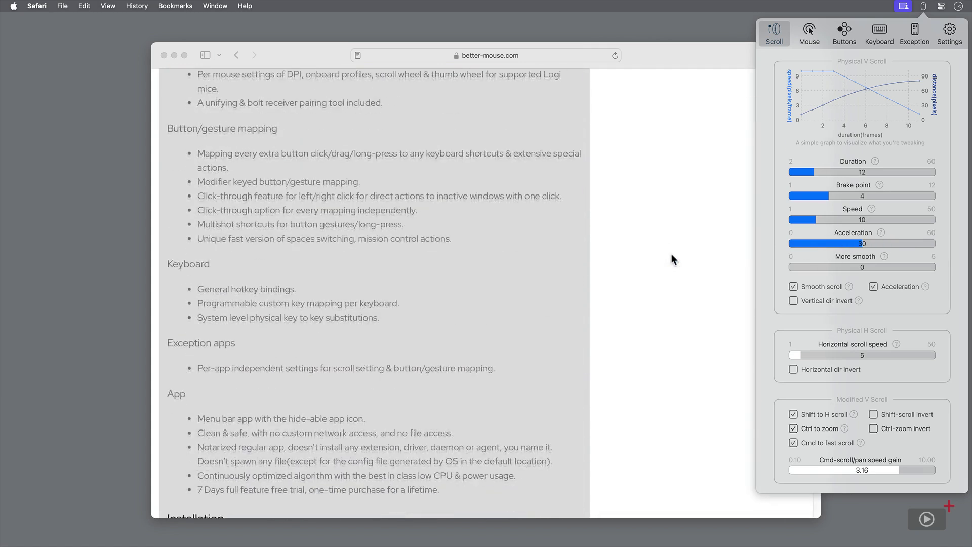
{"action": "scroll", "coordinate": [672, 255], "scroll_direction": "up", "scroll_amount": 5}
{"action": "left_click_drag", "start_coordinate": [852, 245], "coordinate": [789, 248]}
{"action": "scroll", "coordinate": [718, 253], "scroll_direction": "down", "scroll_amount": 5}
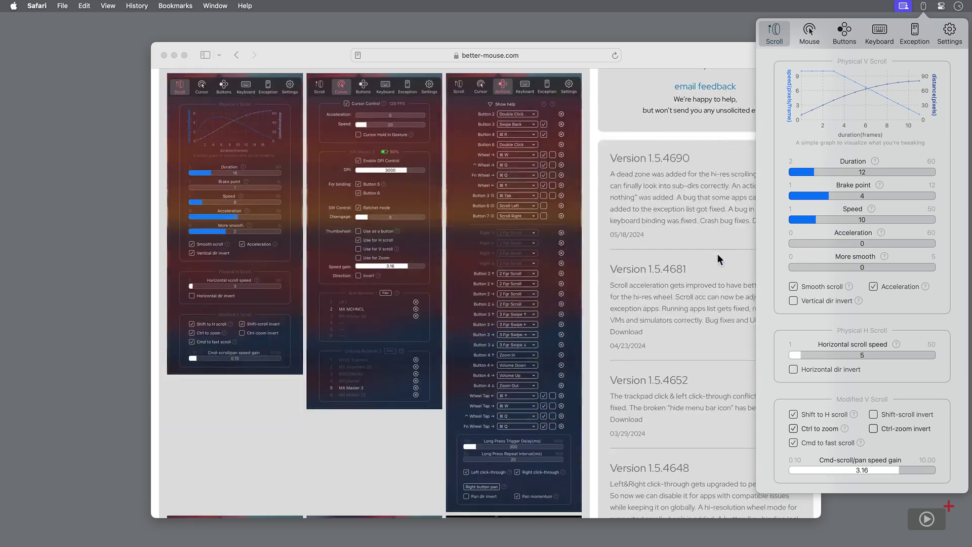
{"action": "scroll", "coordinate": [718, 254], "scroll_direction": "up", "scroll_amount": 4}
{"action": "scroll", "coordinate": [717, 256], "scroll_direction": "down", "scroll_amount": 3}
{"action": "scroll", "coordinate": [720, 257], "scroll_direction": "up", "scroll_amount": 5}
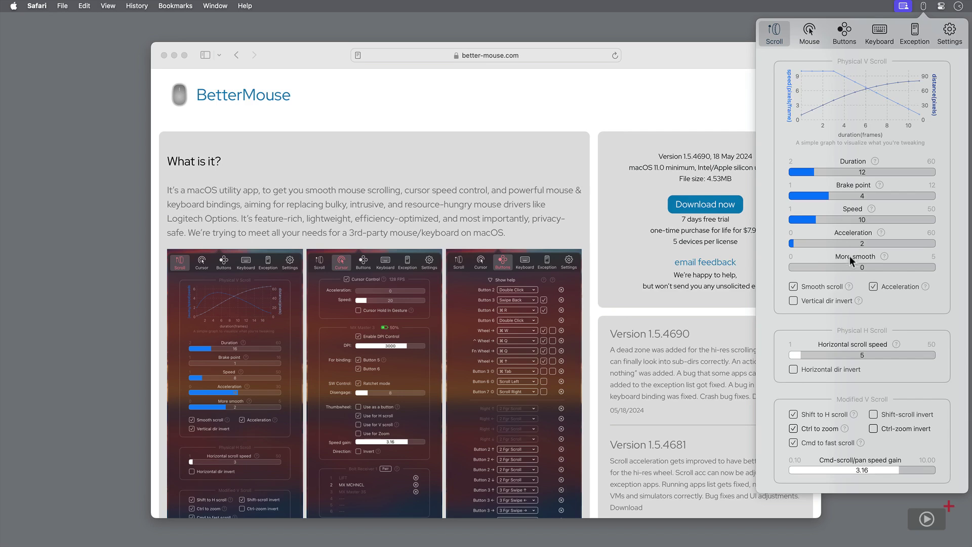
Try higher and lower More smooth values in Safari, then settle it at 1.
{"action": "left_click", "coordinate": [849, 266]}
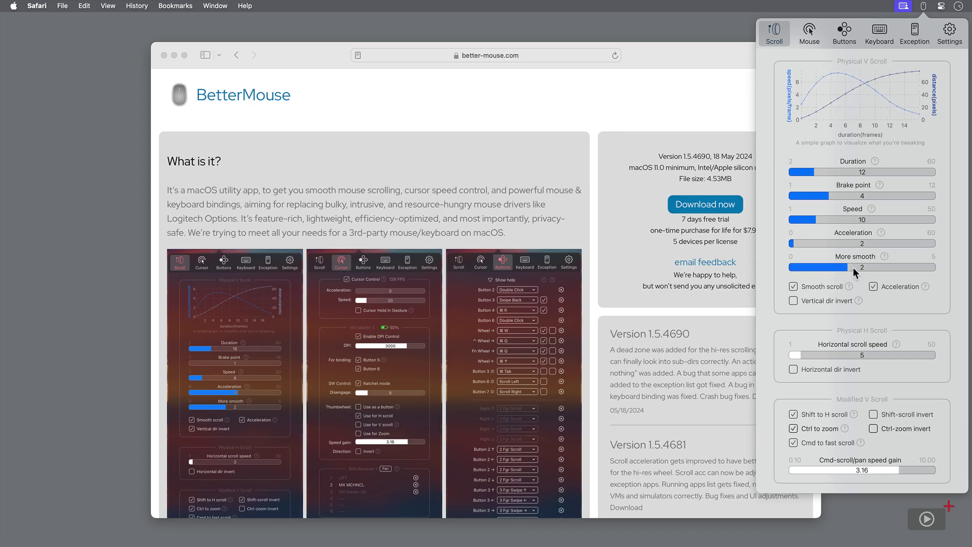
{"action": "left_click_drag", "start_coordinate": [851, 267], "coordinate": [877, 267]}
{"action": "scroll", "coordinate": [688, 277], "scroll_direction": "down", "scroll_amount": 6}
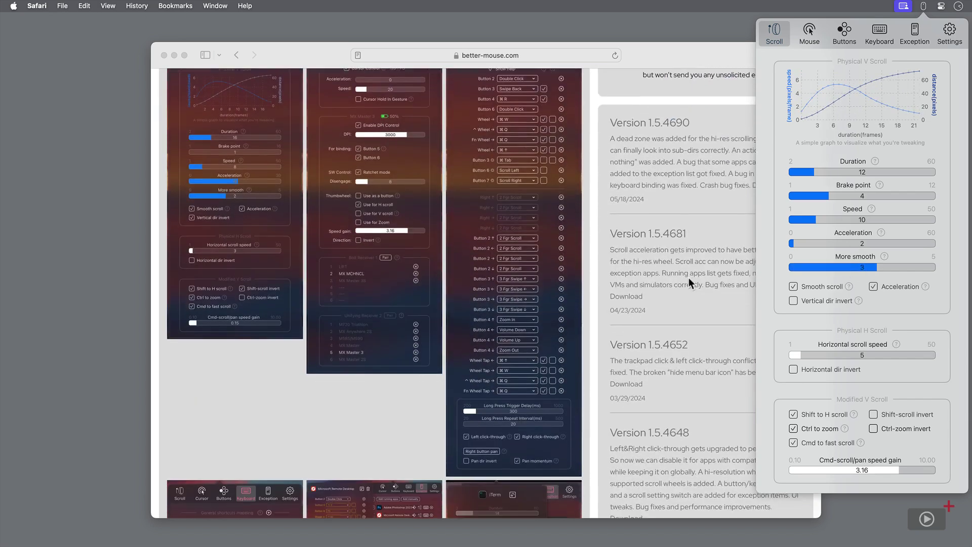
{"action": "scroll", "coordinate": [690, 277], "scroll_direction": "down", "scroll_amount": 2}
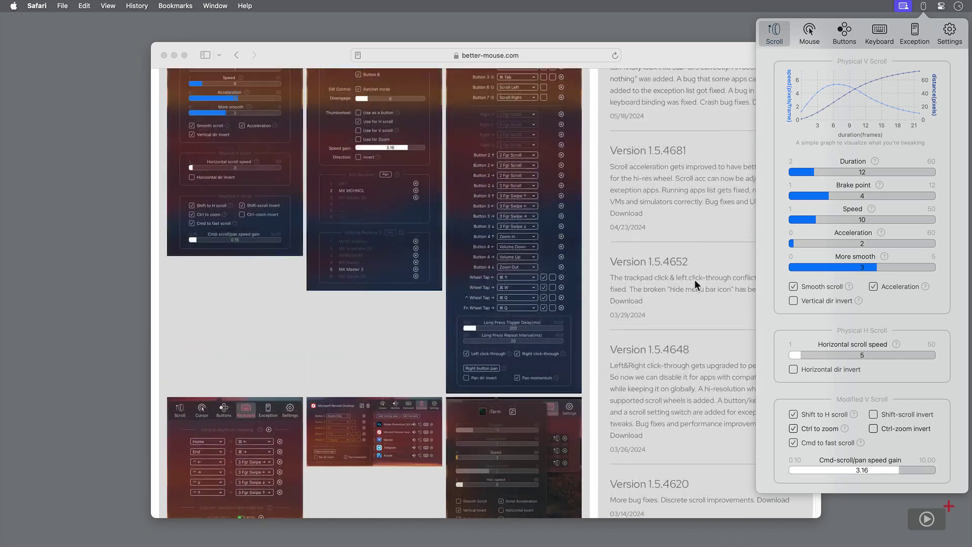
{"action": "scroll", "coordinate": [695, 279], "scroll_direction": "up", "scroll_amount": 7}
{"action": "left_click_drag", "start_coordinate": [851, 272], "coordinate": [789, 268]}
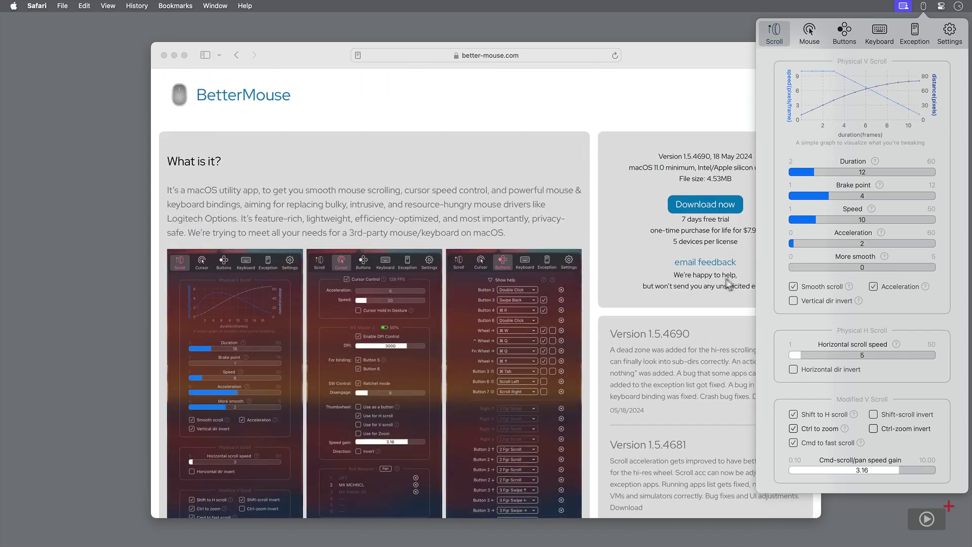
{"action": "scroll", "coordinate": [699, 279], "scroll_direction": "down", "scroll_amount": 5}
{"action": "scroll", "coordinate": [699, 279], "scroll_direction": "up", "scroll_amount": 4}
{"action": "left_click", "coordinate": [808, 267]}
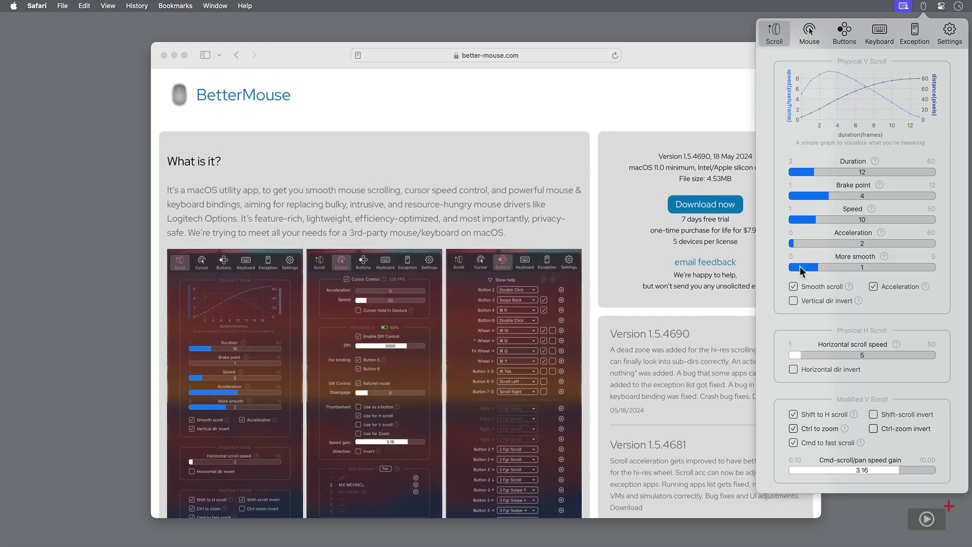
{"action": "mouse_move", "coordinate": [849, 288]}
{"action": "mouse_move", "coordinate": [858, 300]}
{"action": "scroll", "coordinate": [638, 310], "scroll_direction": "down", "scroll_amount": 5}
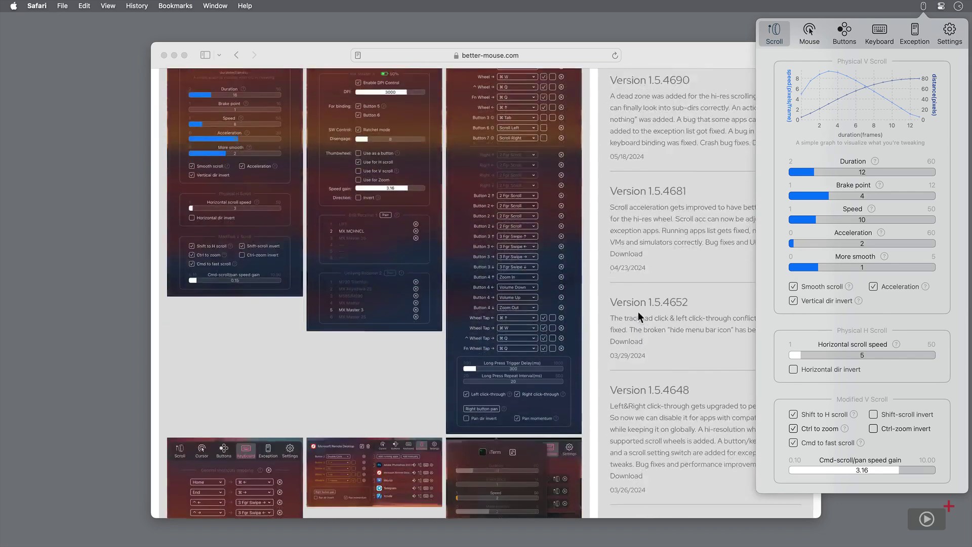
{"action": "scroll", "coordinate": [637, 311], "scroll_direction": "up", "scroll_amount": 5}
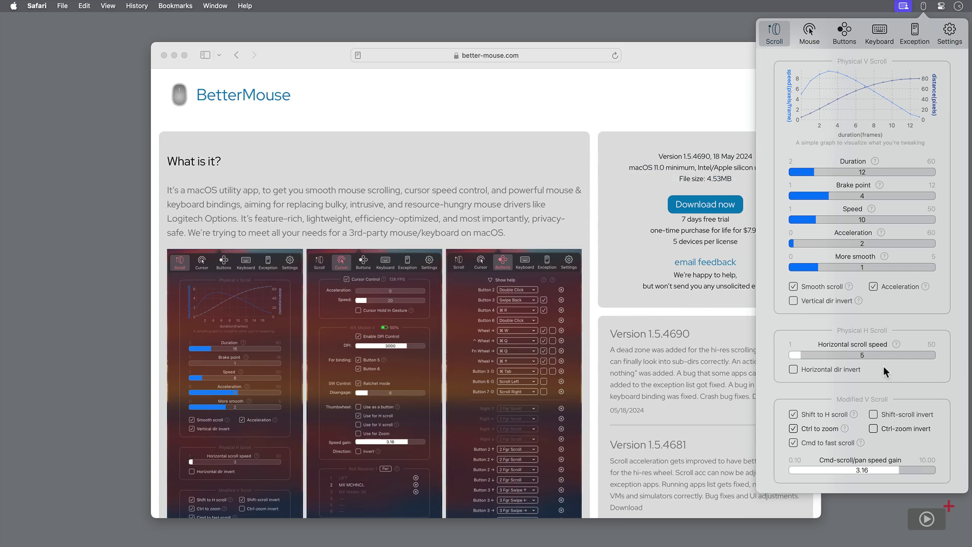
Switch to the desktop showing homesociete.ca and bring up the BetterMouse panel.
{"action": "key", "text": "ctrl+Right"}
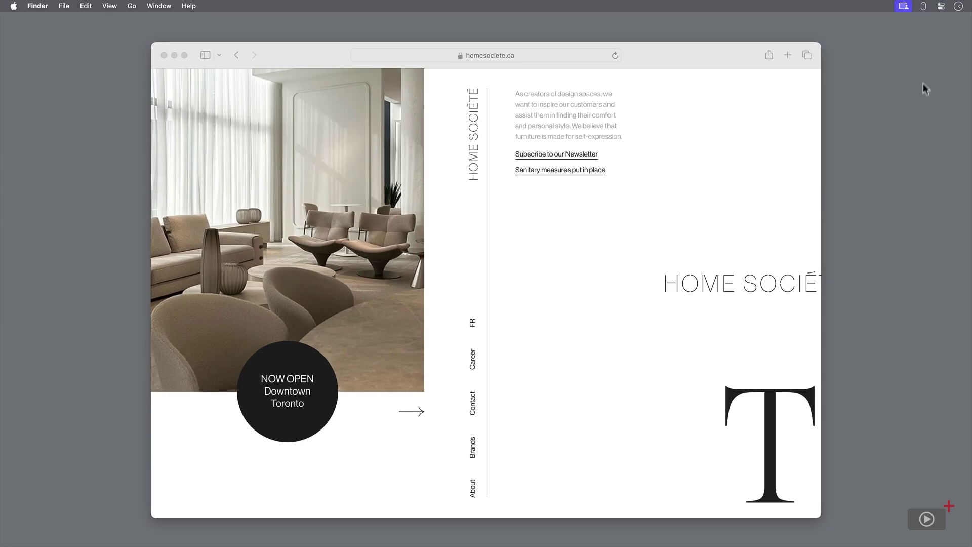
{"action": "left_click", "coordinate": [923, 6]}
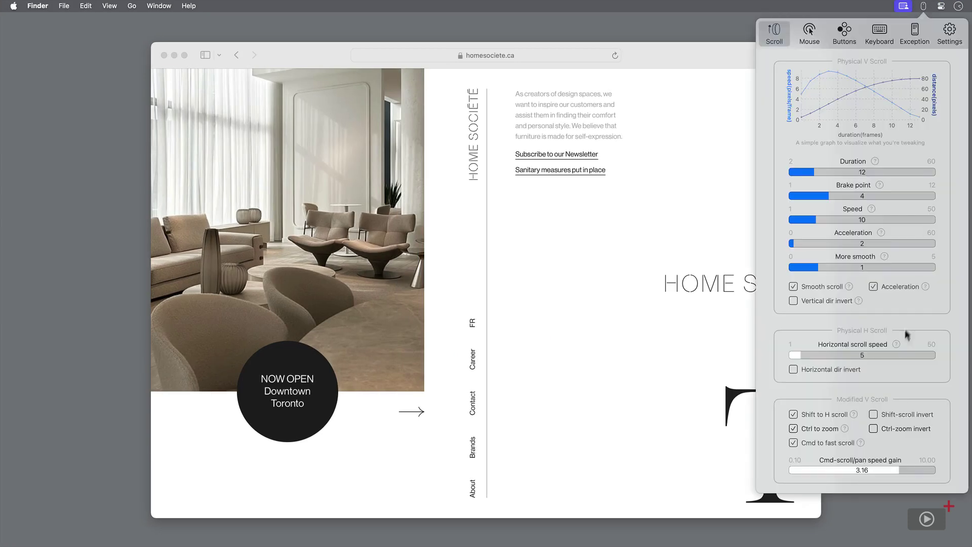
{"action": "scroll", "coordinate": [715, 341], "scroll_direction": "down", "scroll_amount": 3}
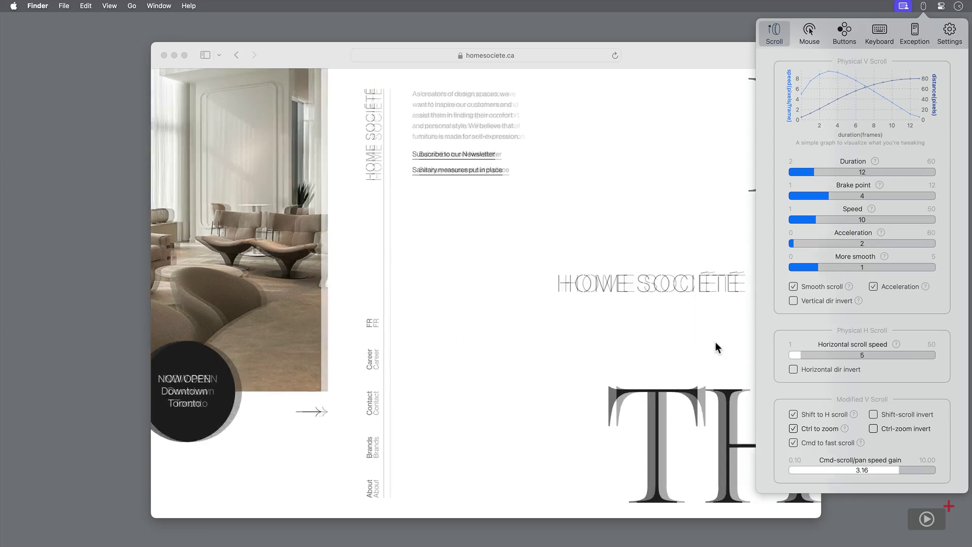
{"action": "scroll", "coordinate": [715, 342], "scroll_direction": "up", "scroll_amount": 5}
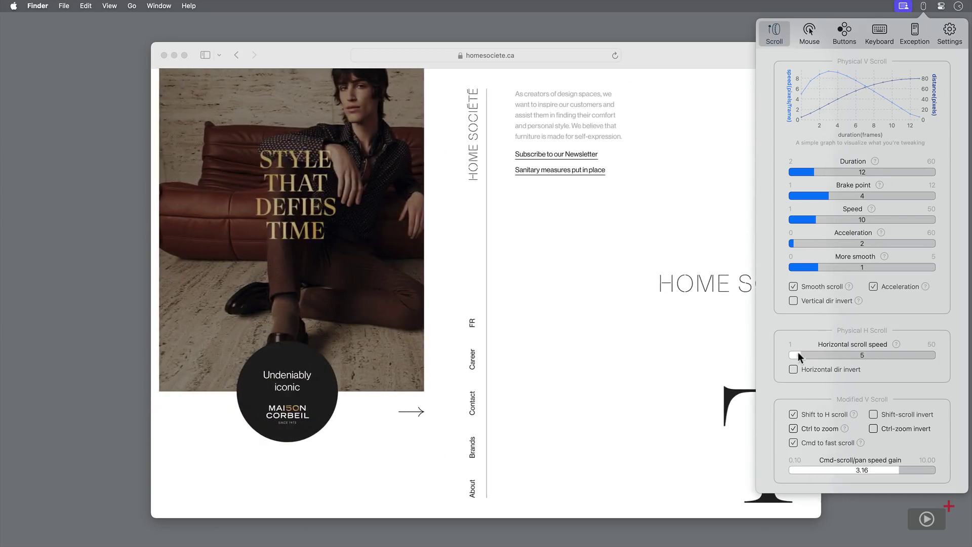
Raise horizontal scroll speed from 5 to 43 and turn on Horizontal dir invert, testing scrolling.
{"action": "left_click_drag", "start_coordinate": [799, 354], "coordinate": [915, 354]}
{"action": "scroll", "coordinate": [683, 327], "scroll_direction": "down", "scroll_amount": 3}
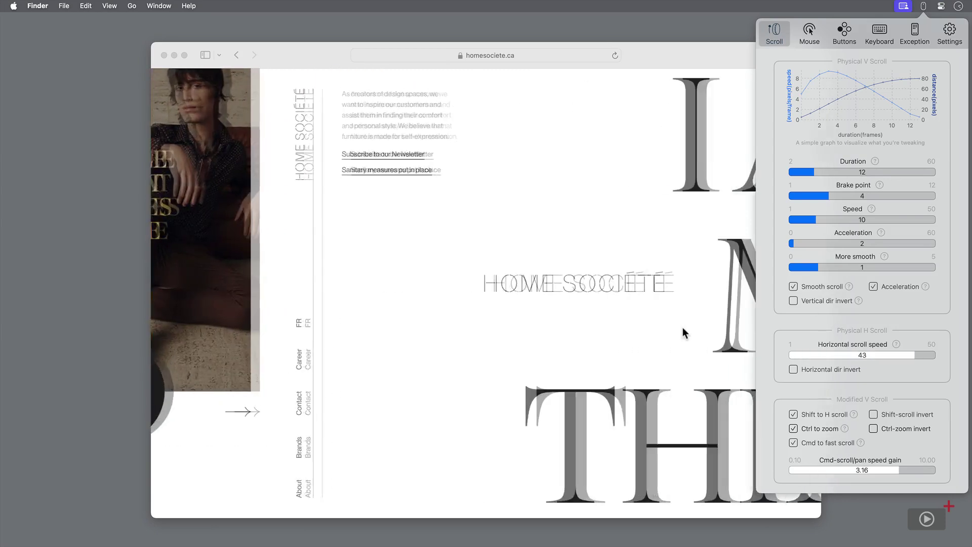
{"action": "scroll", "coordinate": [683, 332], "scroll_direction": "down", "scroll_amount": 5}
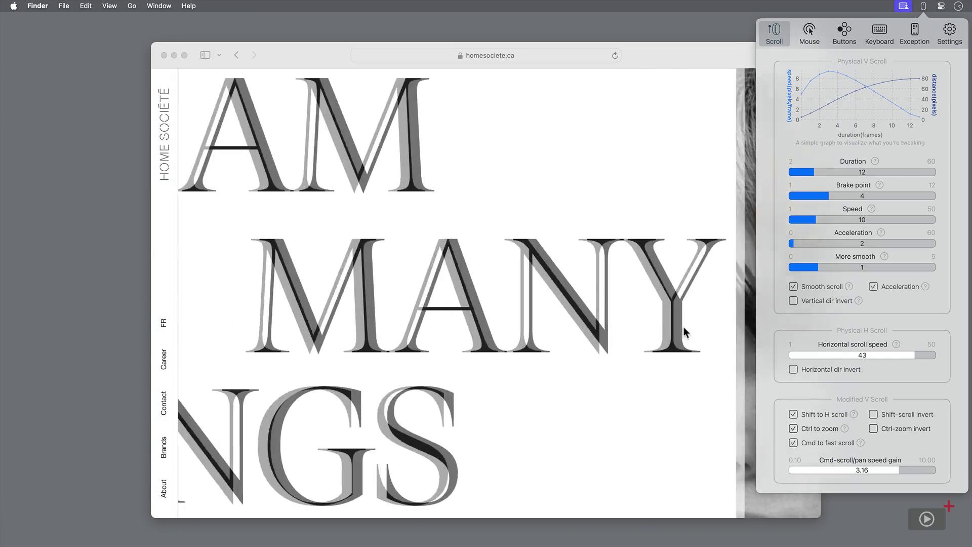
{"action": "scroll", "coordinate": [684, 332], "scroll_direction": "up", "scroll_amount": 10}
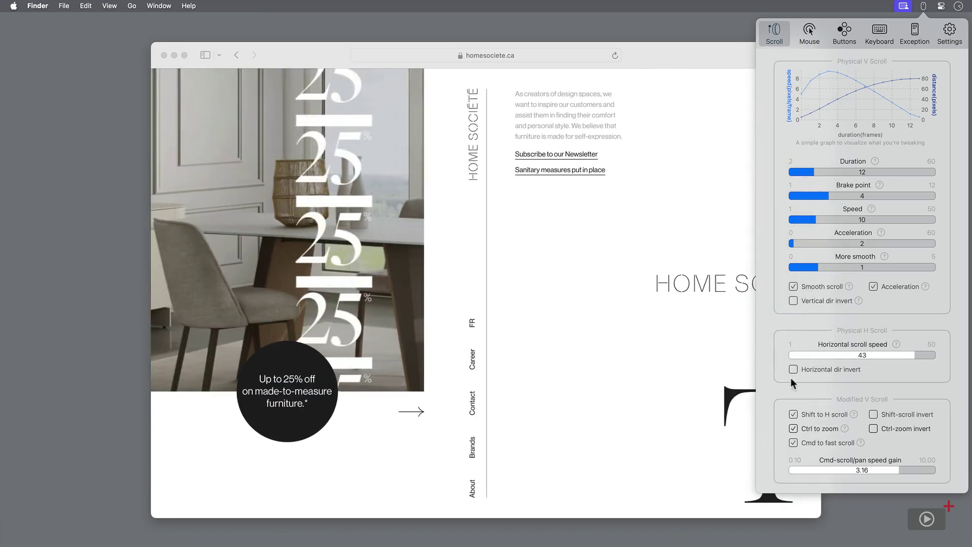
{"action": "left_click", "coordinate": [793, 370]}
{"action": "scroll", "coordinate": [628, 355], "scroll_direction": "down", "scroll_amount": 5}
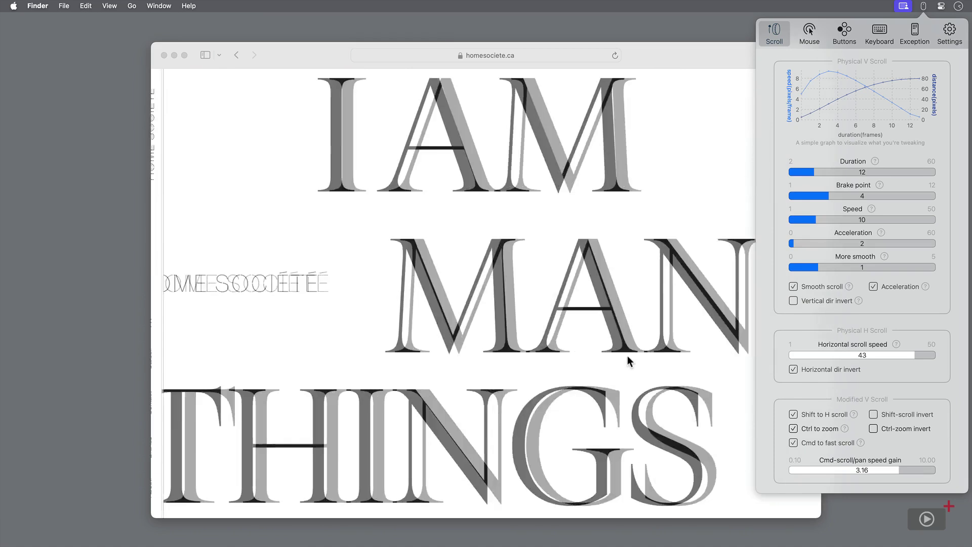
{"action": "scroll", "coordinate": [628, 355], "scroll_direction": "up", "scroll_amount": 5}
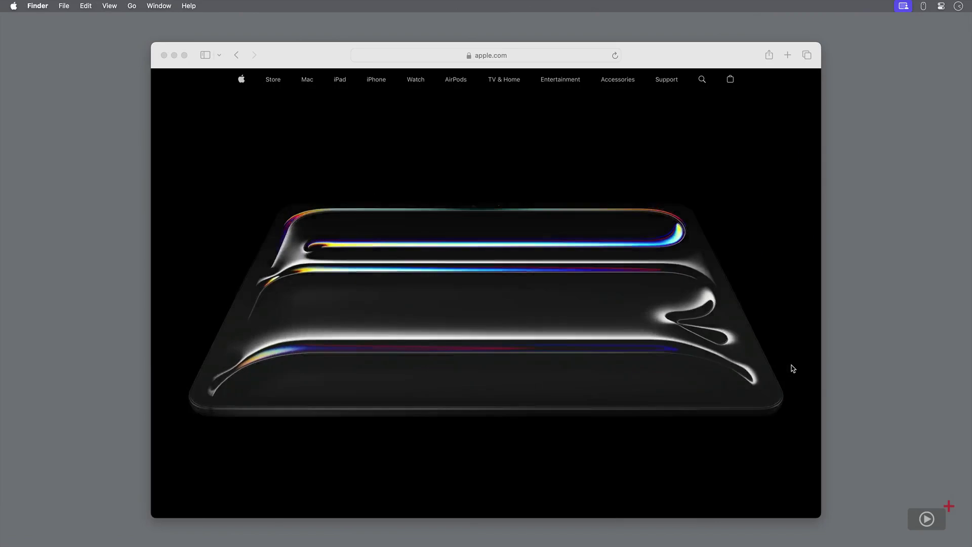
Reopen the BetterMouse panel and review the Modified V Scroll options.
{"action": "left_click", "coordinate": [923, 5]}
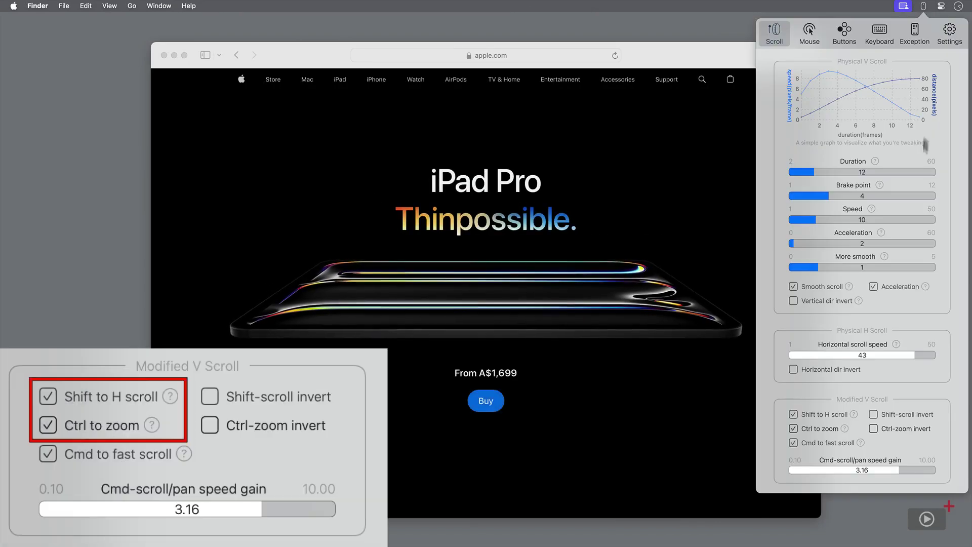
{"action": "mouse_move", "coordinate": [854, 415]}
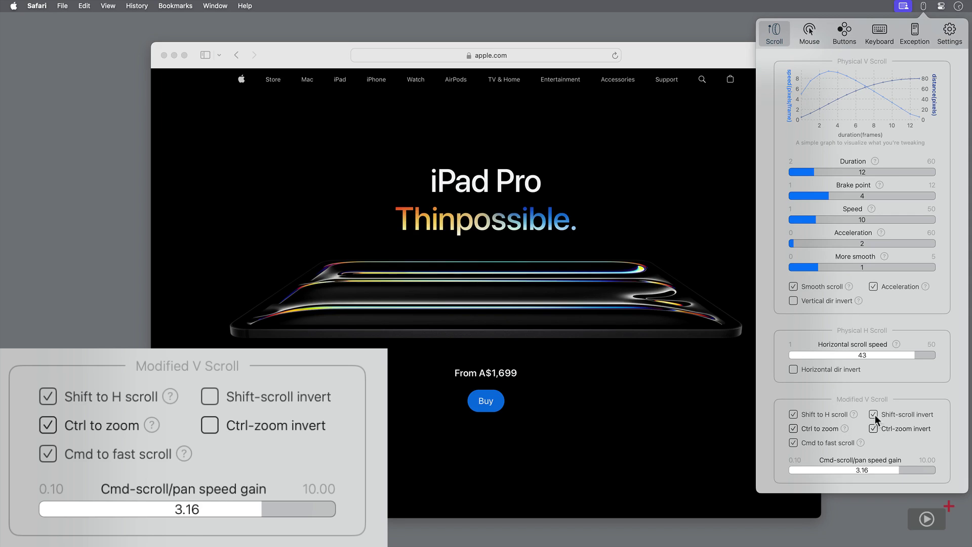
{"action": "left_click", "coordinate": [671, 398]}
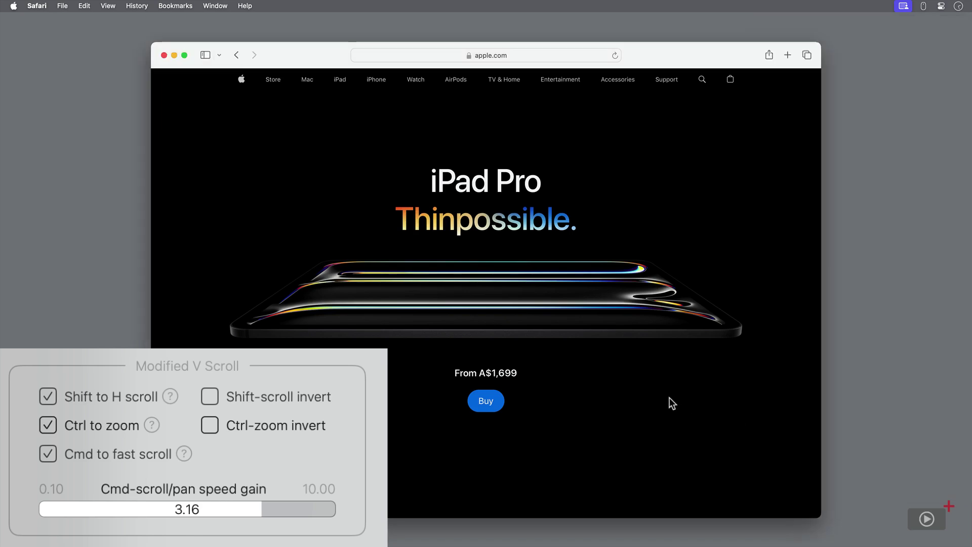
{"action": "scroll", "coordinate": [667, 397], "scroll_direction": "down", "scroll_amount": 5}
{"action": "scroll", "coordinate": [668, 397], "scroll_direction": "up", "scroll_amount": 5}
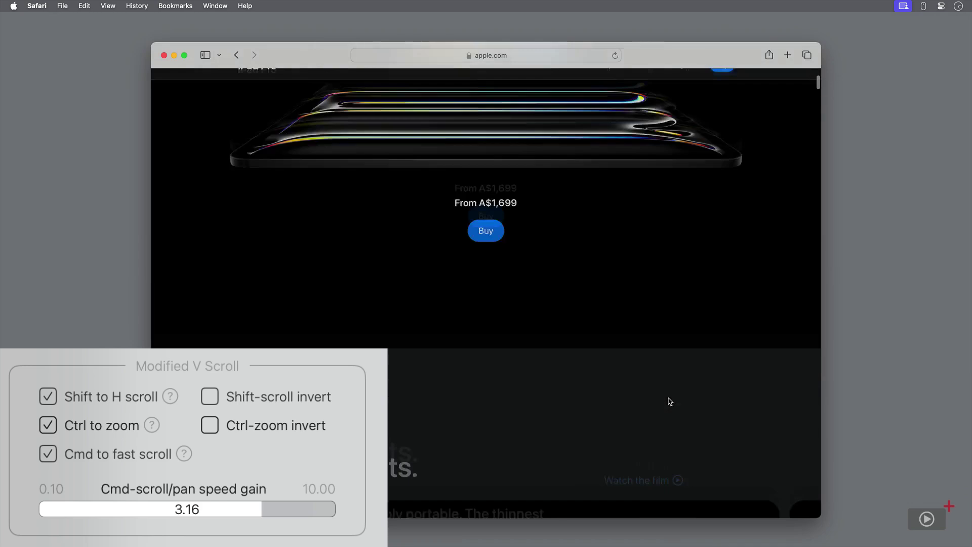
{"action": "key", "text": "super"}
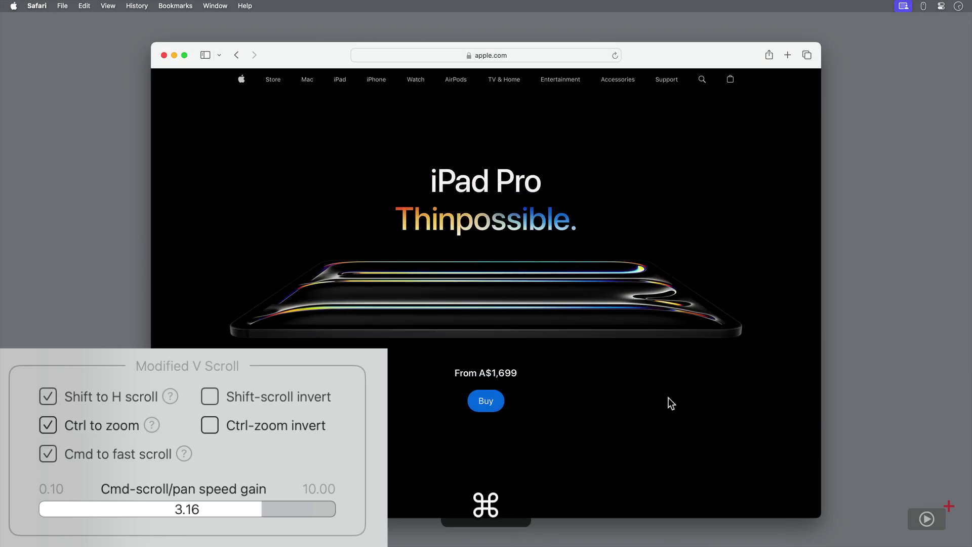
{"action": "scroll", "coordinate": [670, 402], "scroll_direction": "down", "scroll_amount": 10}
{"action": "scroll", "coordinate": [668, 397], "scroll_direction": "down", "scroll_amount": 5}
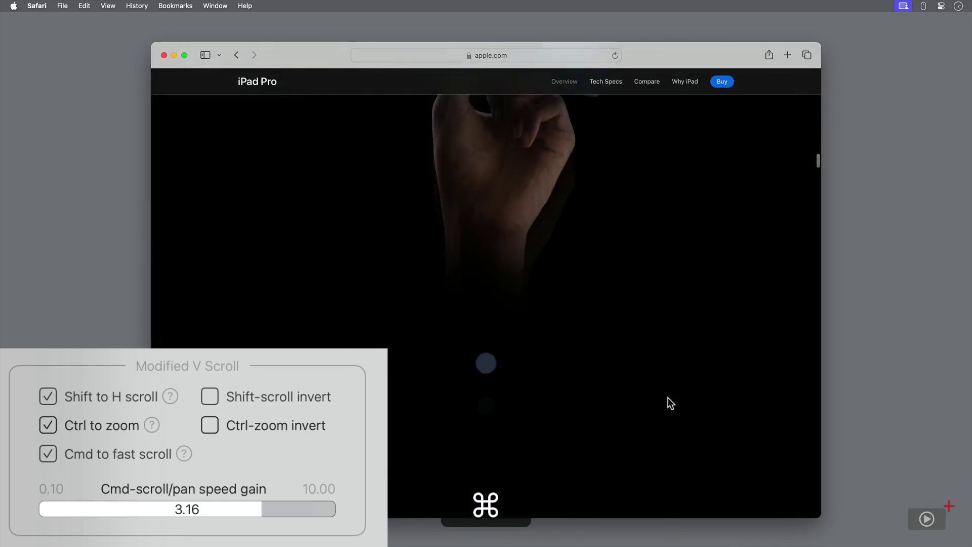
{"action": "scroll", "coordinate": [667, 398], "scroll_direction": "up", "scroll_amount": 3}
{"action": "scroll", "coordinate": [668, 399], "scroll_direction": "down", "scroll_amount": 3}
{"action": "scroll", "coordinate": [668, 398], "scroll_direction": "down", "scroll_amount": 5}
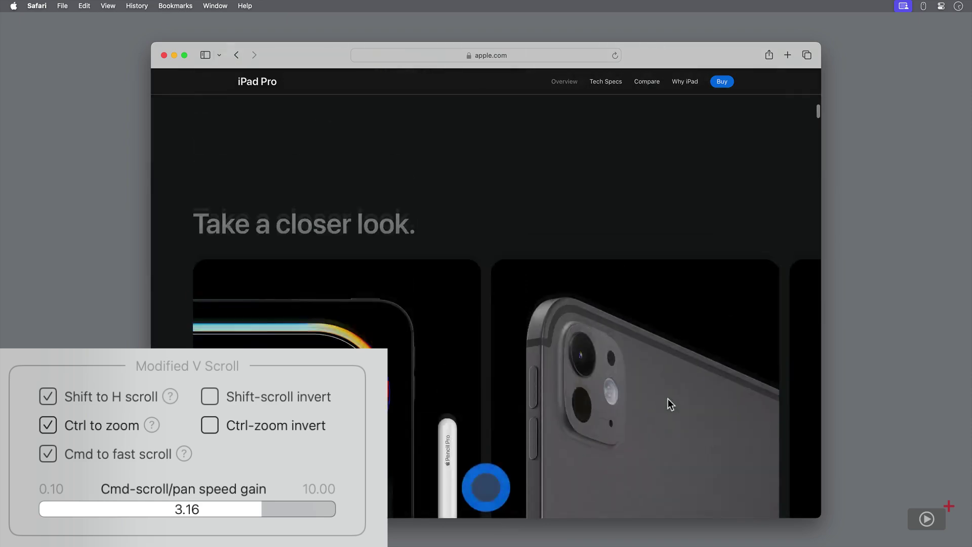
{"action": "scroll", "coordinate": [668, 400], "scroll_direction": "up", "scroll_amount": 5}
{"action": "scroll", "coordinate": [668, 402], "scroll_direction": "up", "scroll_amount": 3}
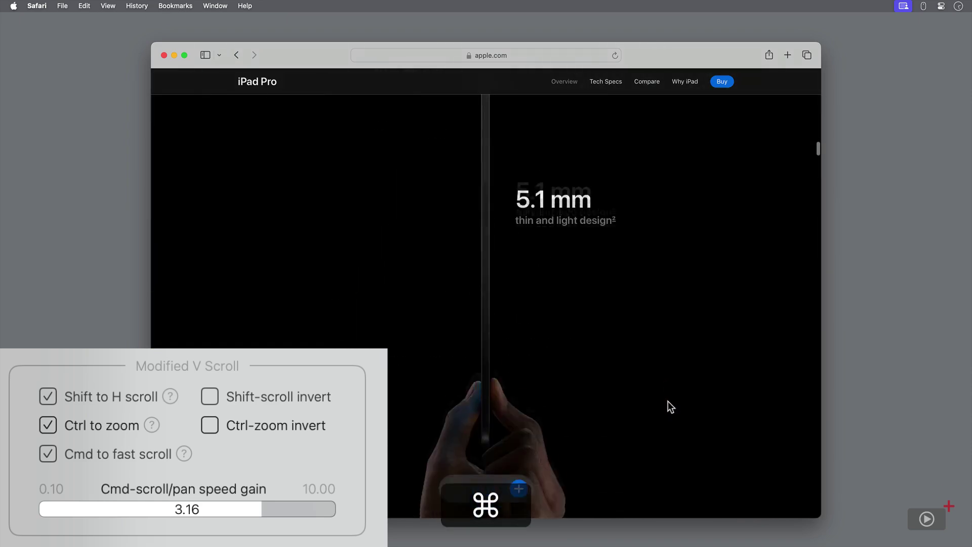
{"action": "scroll", "coordinate": [667, 400], "scroll_direction": "down", "scroll_amount": 6}
{"action": "scroll", "coordinate": [667, 397], "scroll_direction": "up", "scroll_amount": 10}
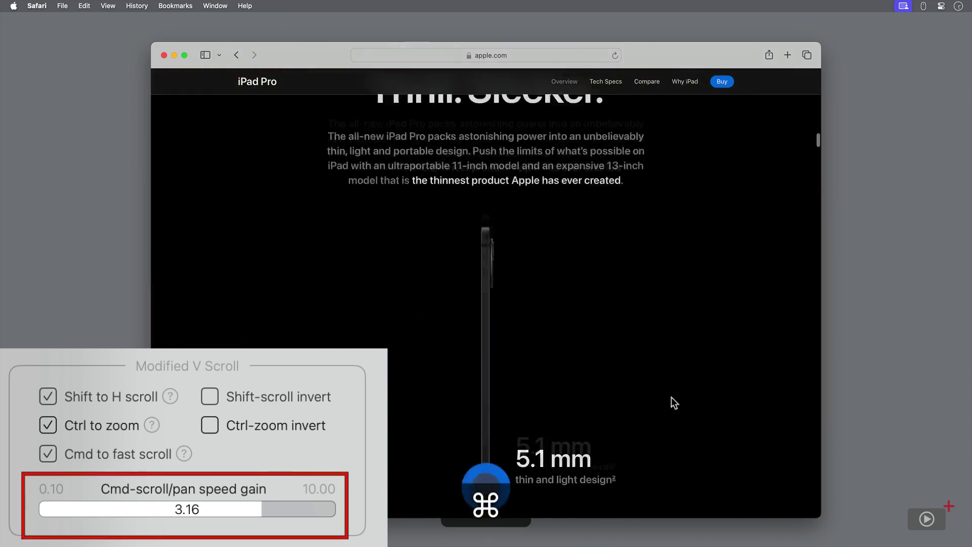